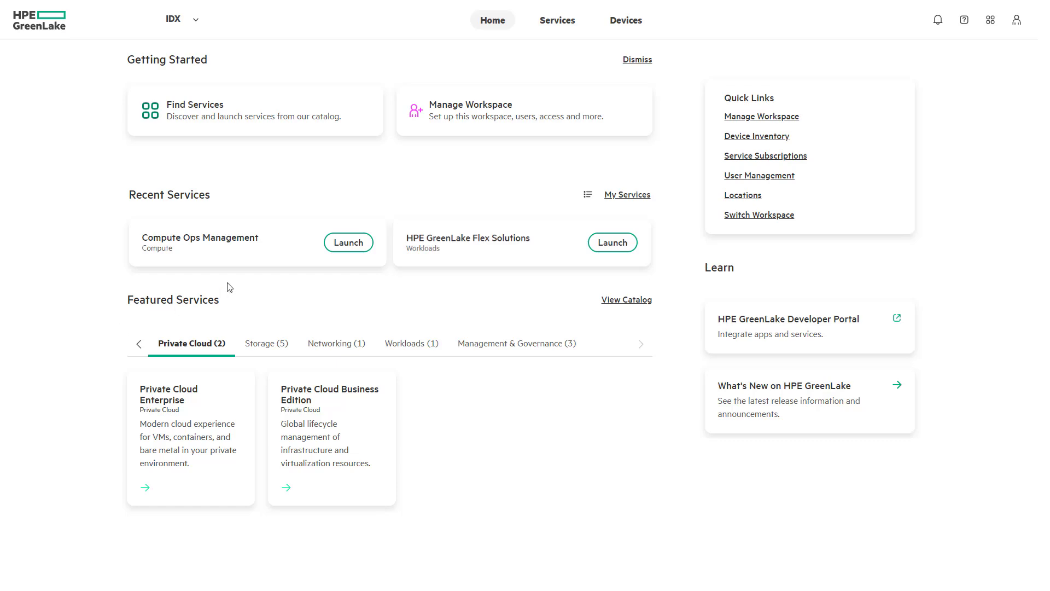
Launch Compute Ops Management and go to its Servers list
{"action": "left_click", "coordinate": [349, 242]}
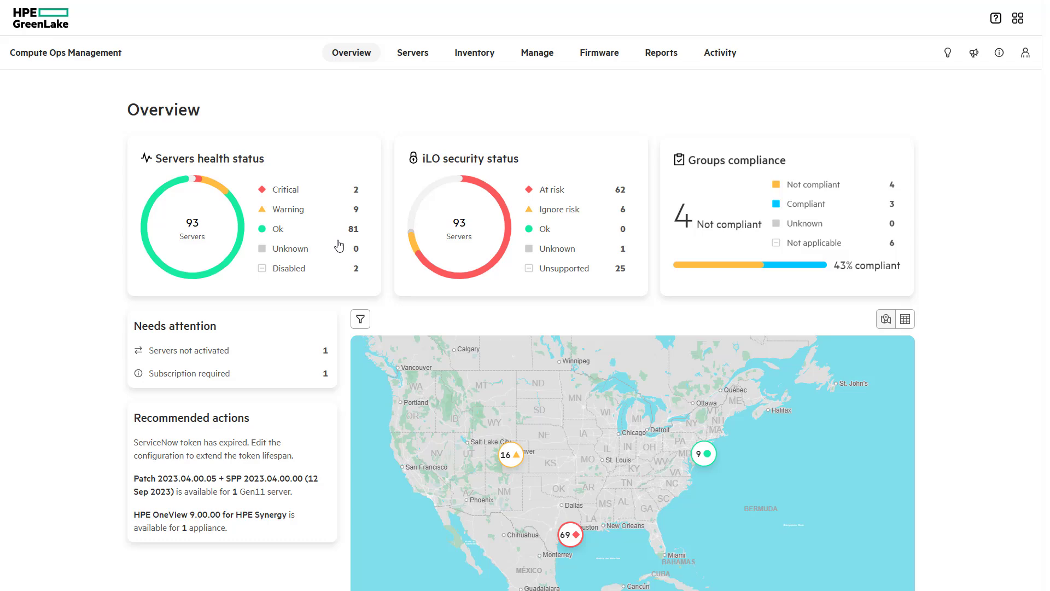
{"action": "left_click", "coordinate": [413, 52]}
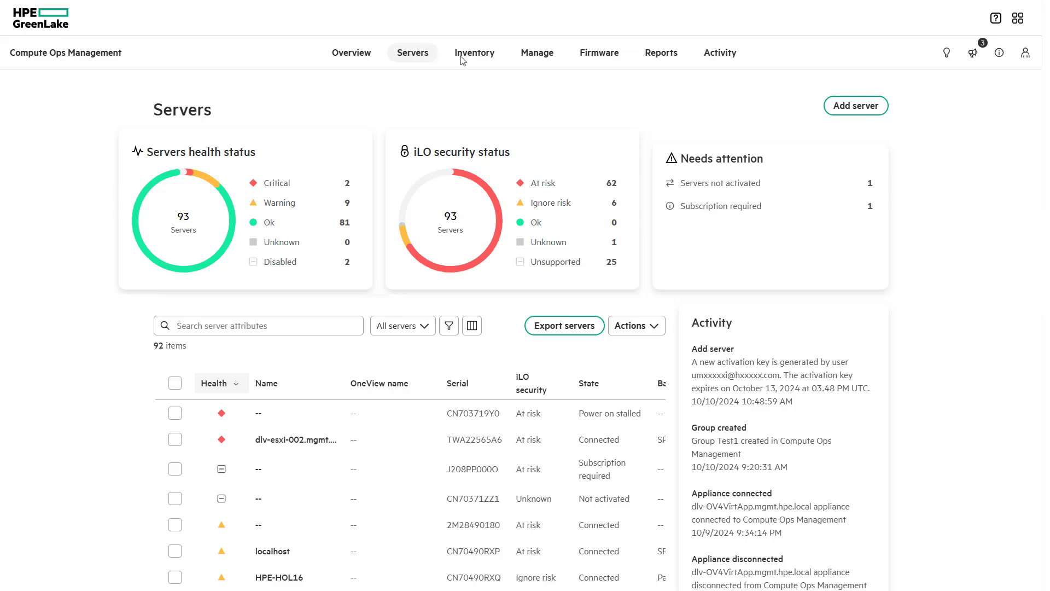
{"action": "left_click", "coordinate": [856, 106]}
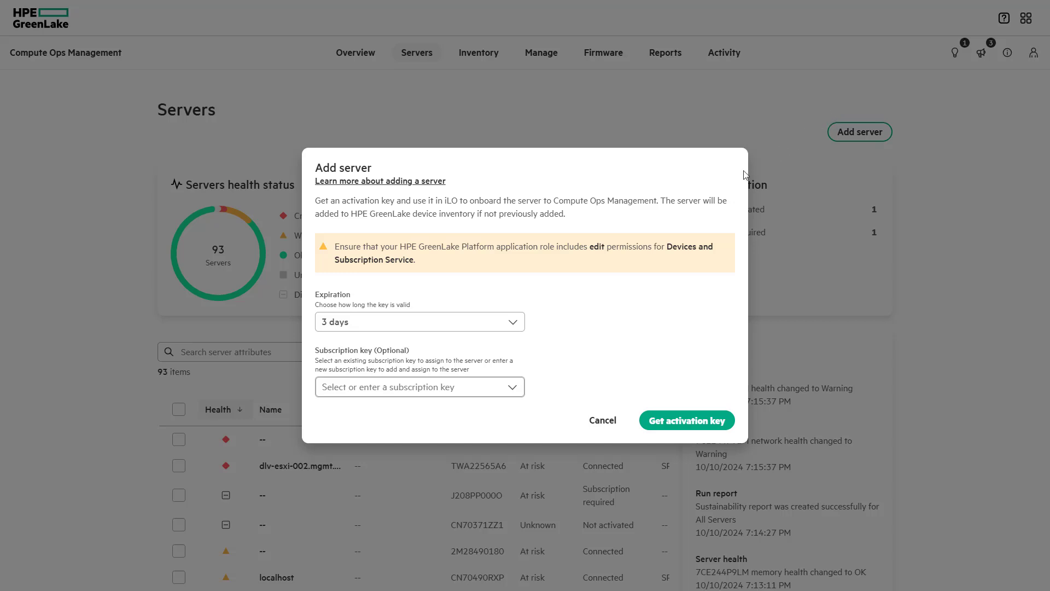
{"action": "left_click", "coordinate": [520, 322]}
{"action": "left_click", "coordinate": [509, 345]}
{"action": "left_click", "coordinate": [511, 387]}
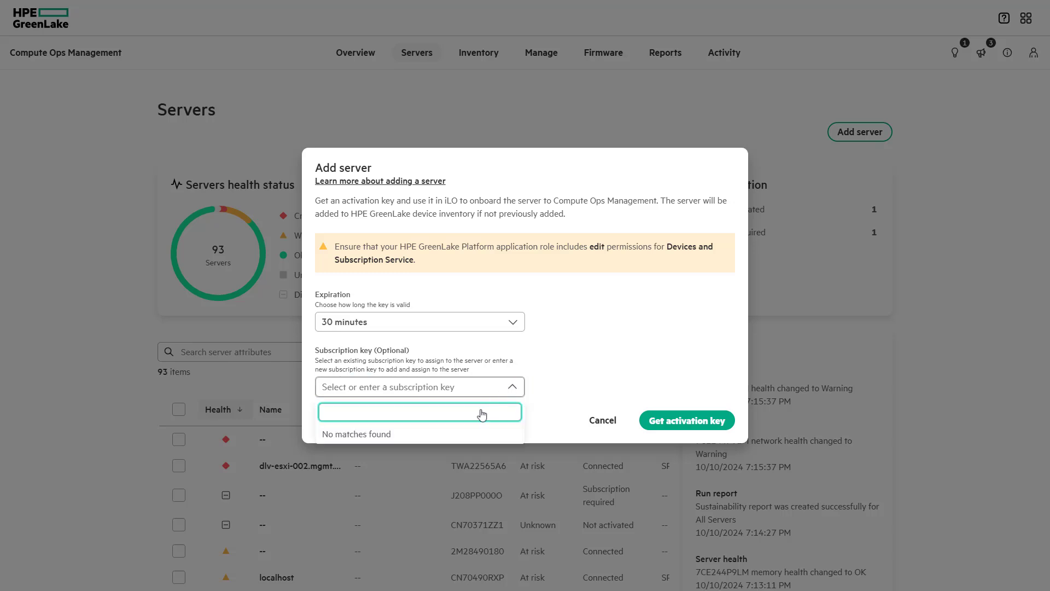
{"action": "type", "text": "K"}
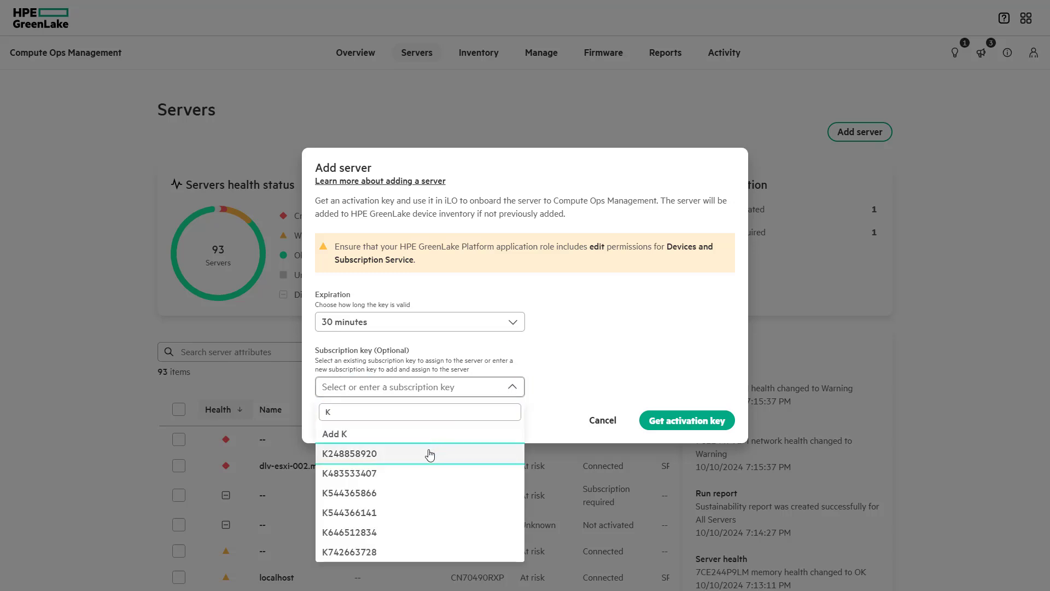
{"action": "left_click", "coordinate": [431, 453]}
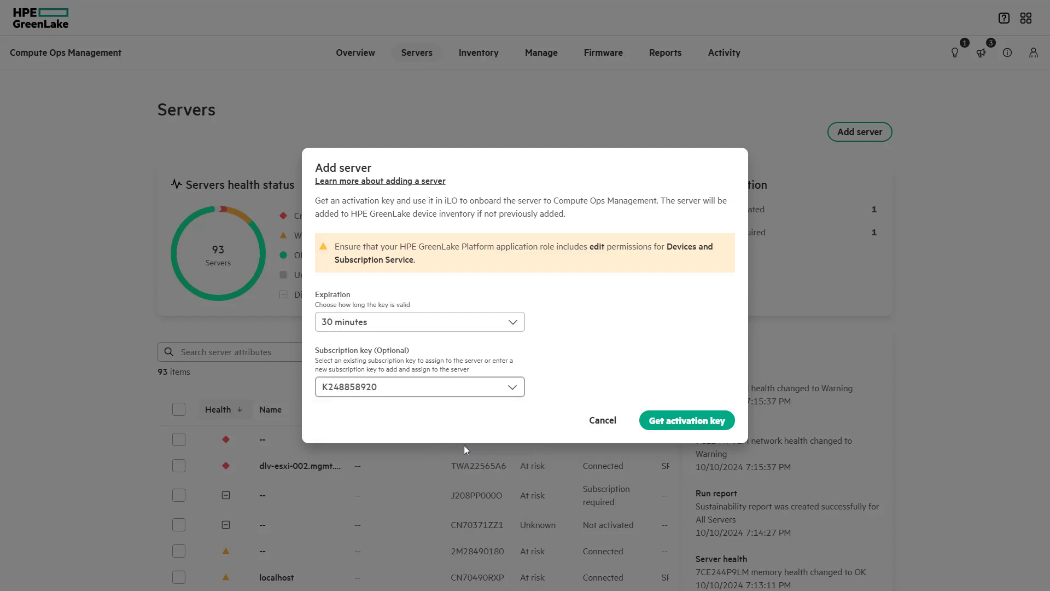
{"action": "left_click", "coordinate": [677, 421]}
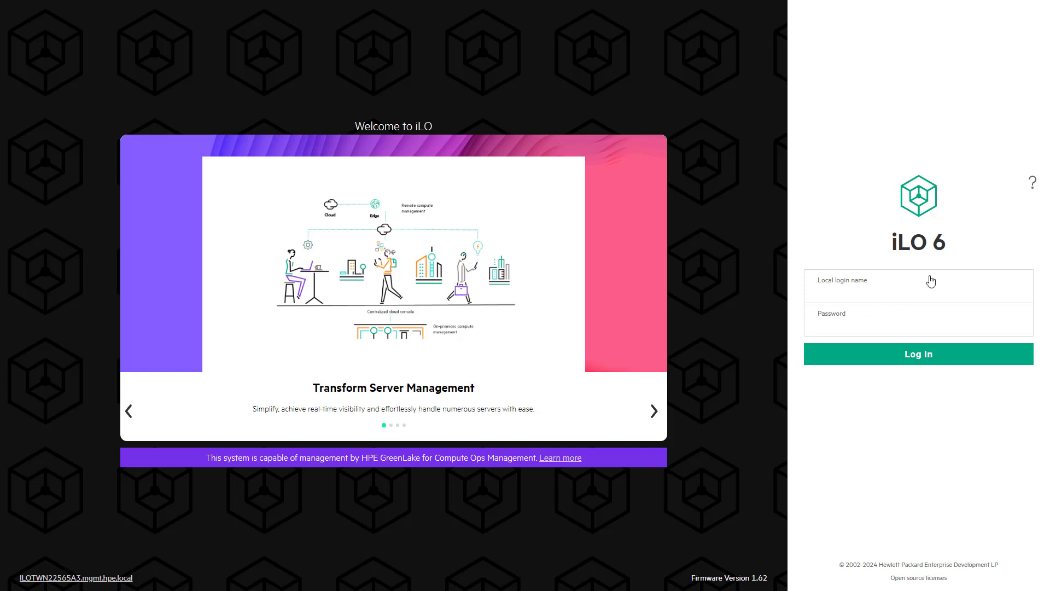
Log in to the server's iLO 6 with the Administrator login name and password
{"action": "left_click", "coordinate": [931, 280]}
{"action": "type", "text": "Administrator"}
{"action": "key", "text": "Tab"}
{"action": "type", "text": "password"}
{"action": "left_click", "coordinate": [923, 356]}
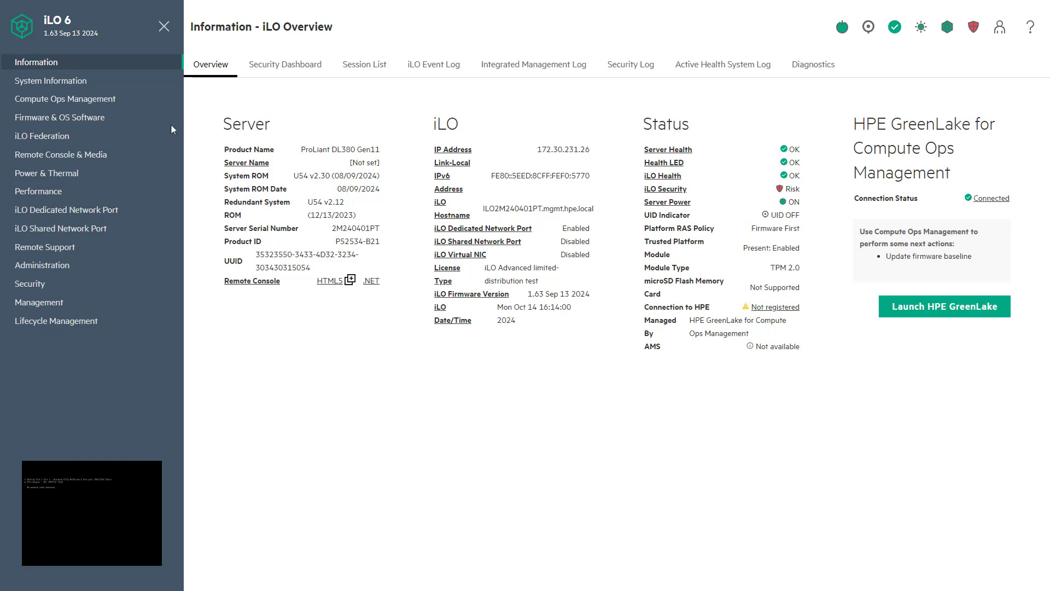
Enable iLO's Compute Ops Management connection and save the pasted activation key
{"action": "left_click", "coordinate": [99, 99]}
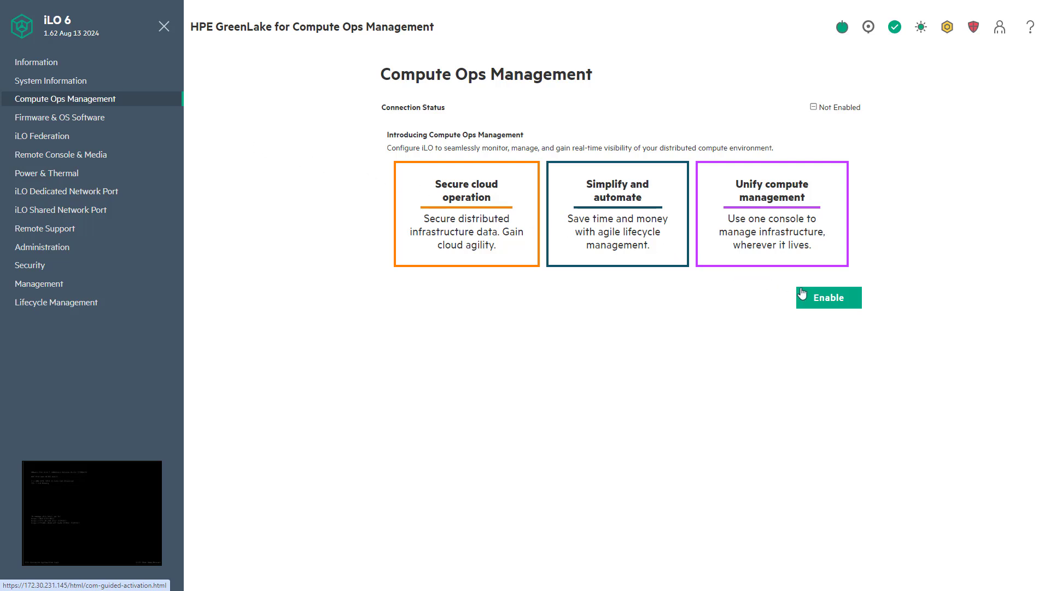
{"action": "left_click", "coordinate": [828, 297]}
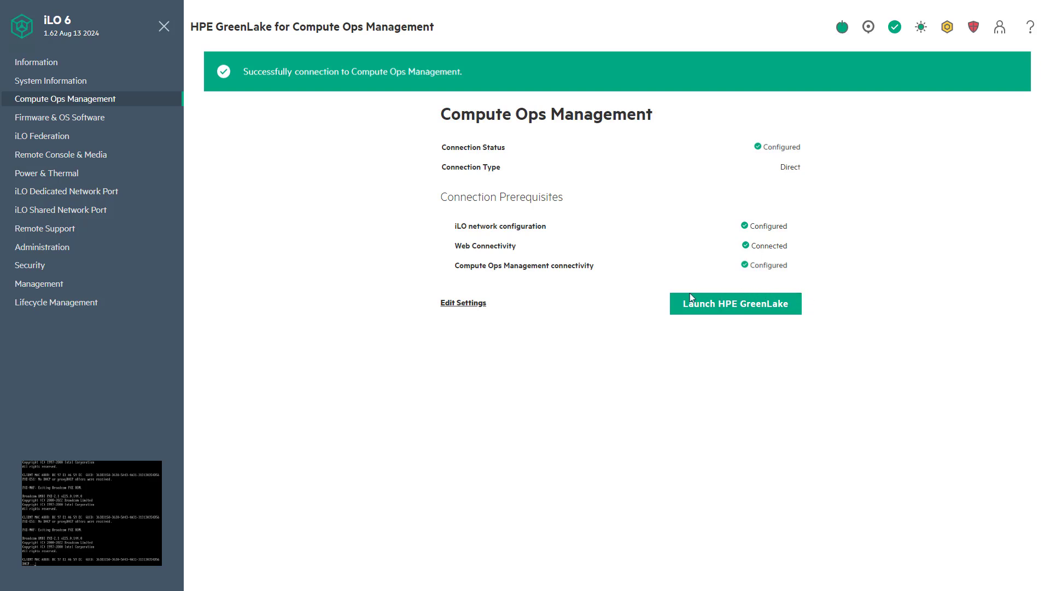
{"action": "left_click", "coordinate": [464, 303]}
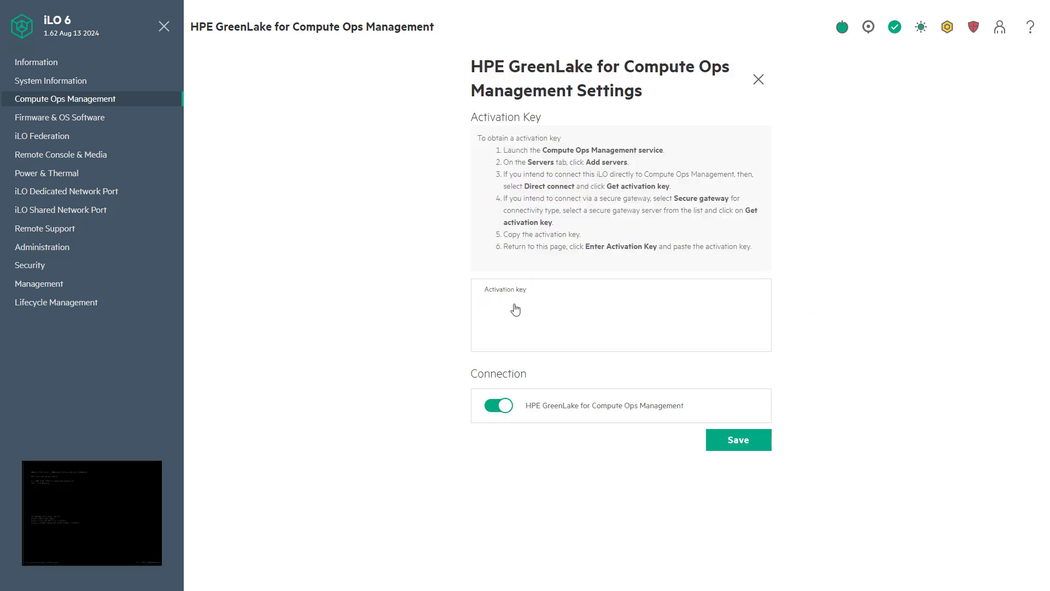
{"action": "left_click", "coordinate": [571, 314]}
{"action": "key", "text": "ctrl+v"}
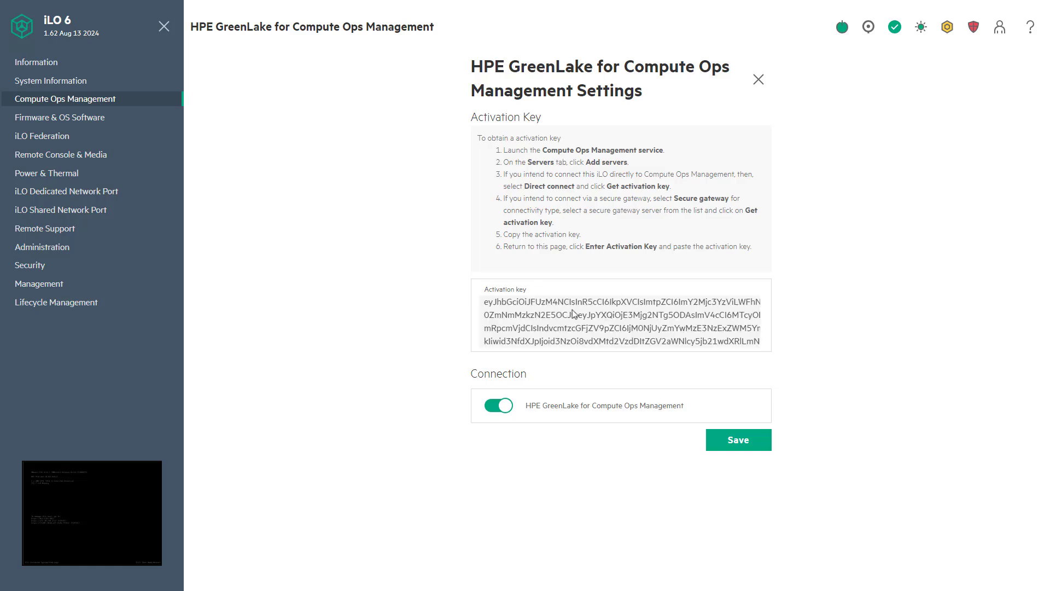
{"action": "left_click", "coordinate": [738, 441]}
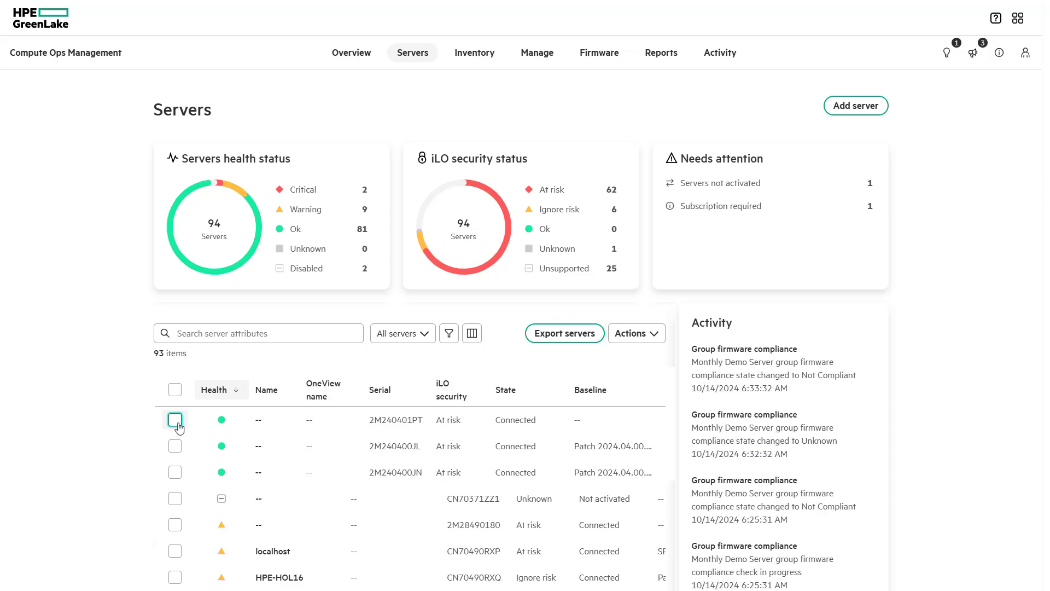
Select server 2M240401PT in the 2M24-filtered list and bring up its Actions menu
{"action": "left_click", "coordinate": [175, 420]}
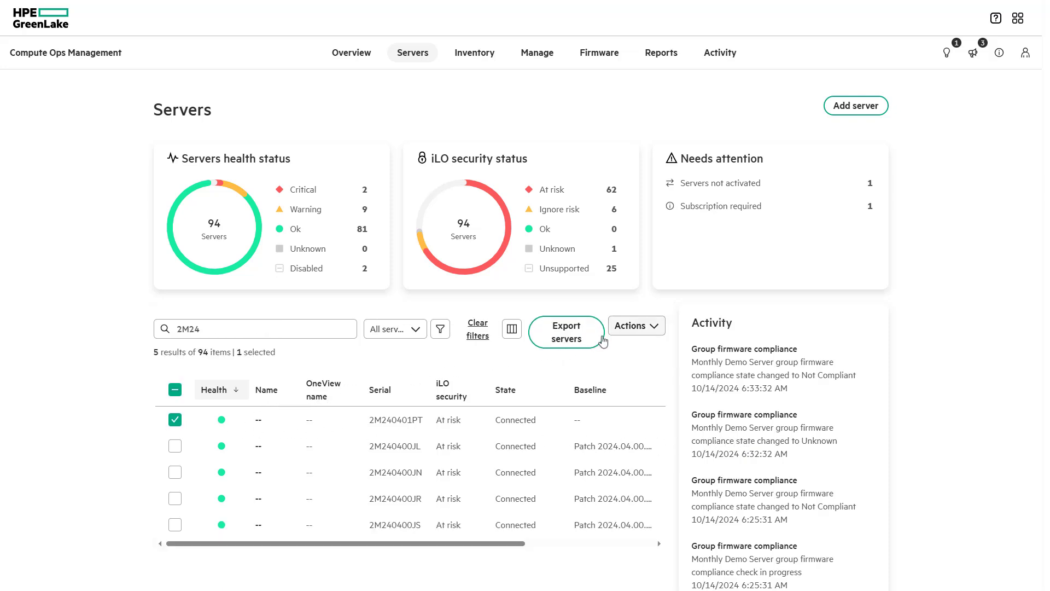
{"action": "left_click", "coordinate": [648, 330]}
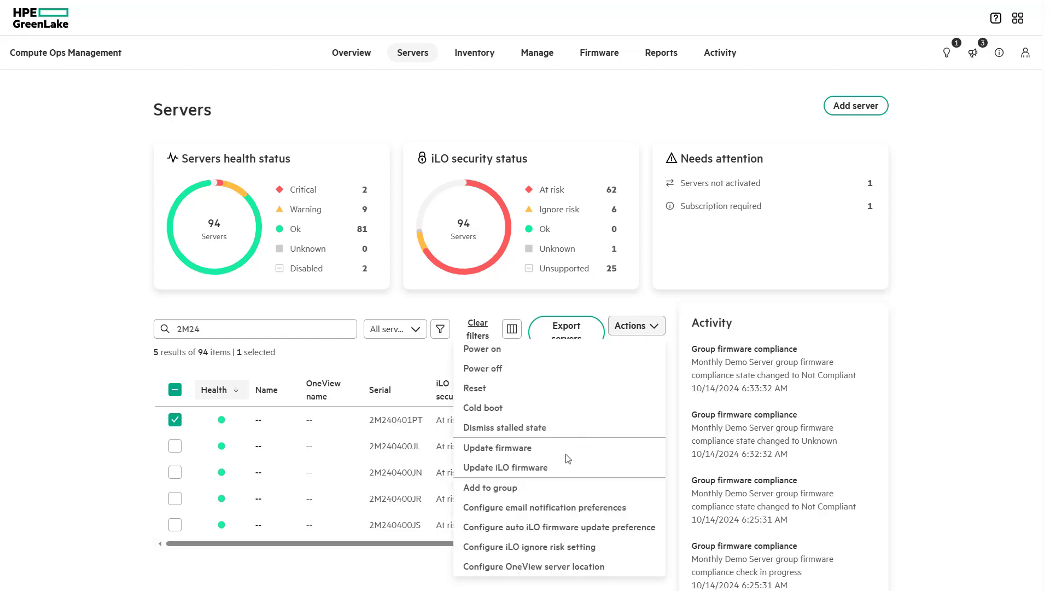
Use Add to group to place server 2M240401PT in Test 2, confirming Add 1 server
{"action": "left_click", "coordinate": [493, 487]}
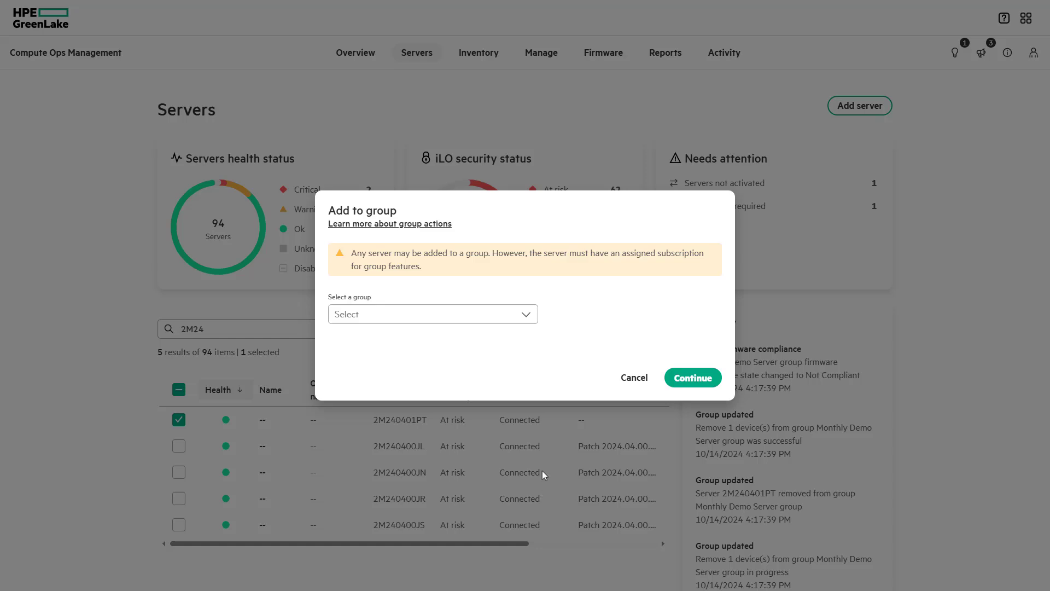
{"action": "left_click", "coordinate": [526, 315]}
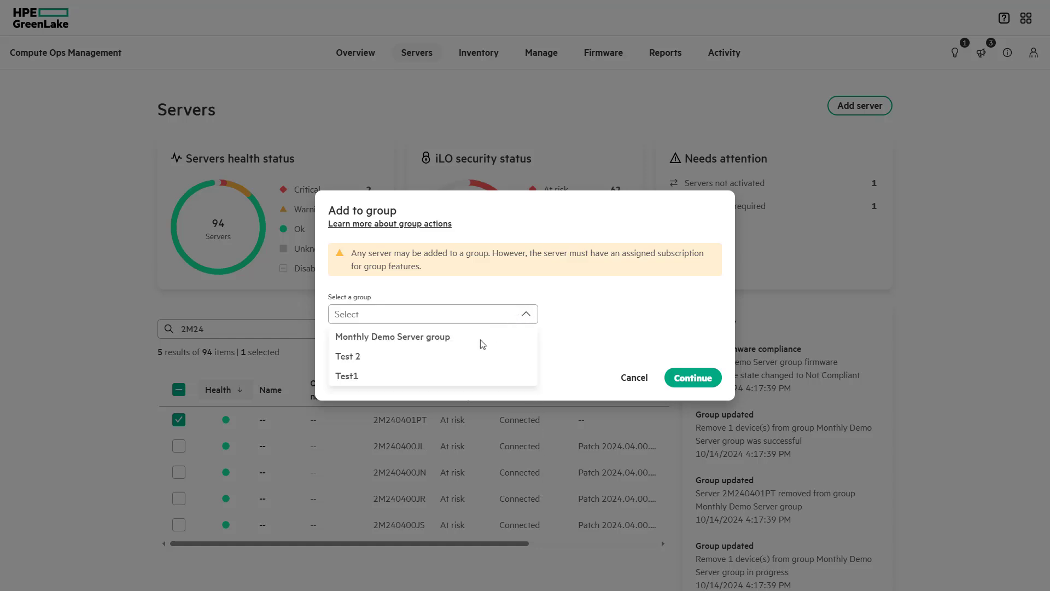
{"action": "left_click", "coordinate": [460, 356]}
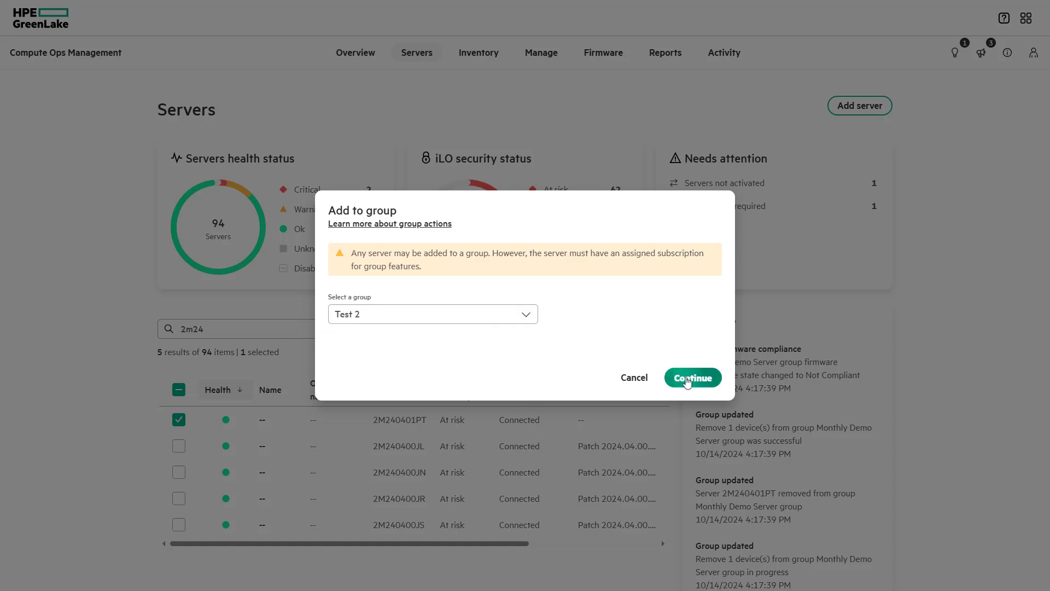
{"action": "left_click", "coordinate": [693, 378]}
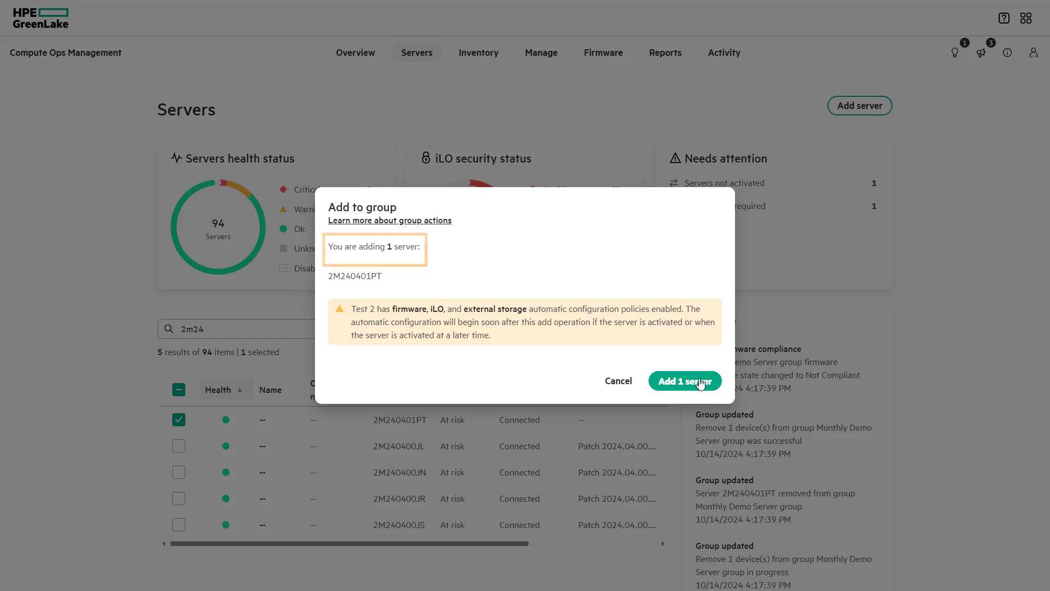
{"action": "left_click", "coordinate": [699, 382]}
Close the Add to group success dialog
{"action": "left_click", "coordinate": [701, 380]}
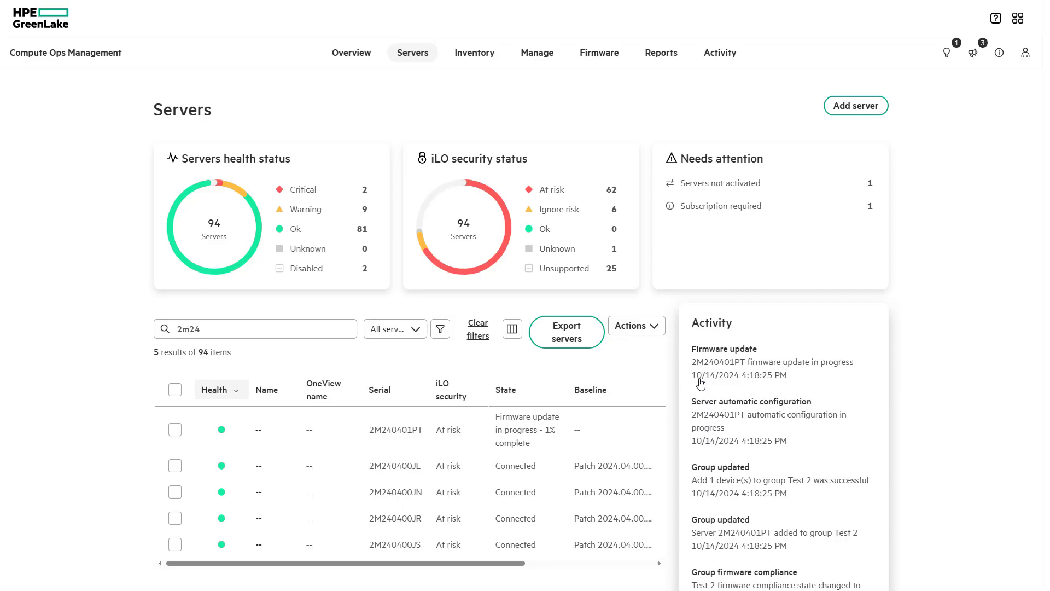